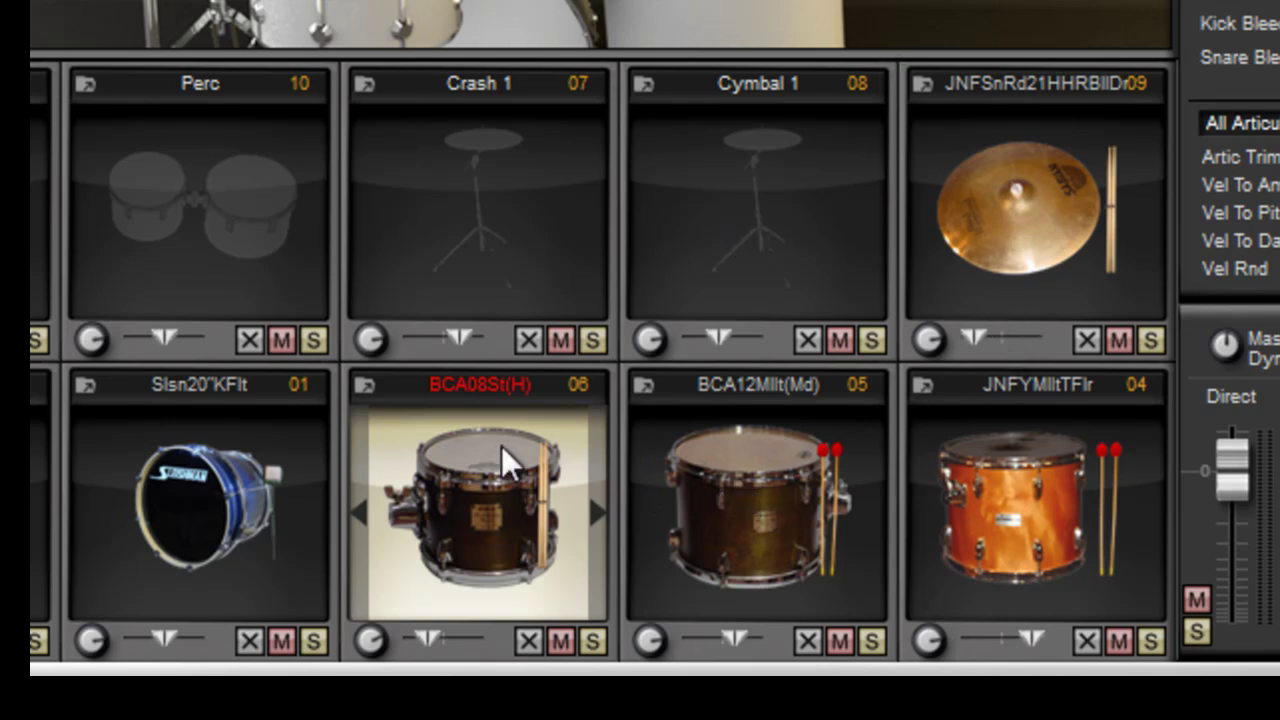
Select kick slot 1 and audition the Sleishman 20" Kick Felt several times.
left_click(150, 485)
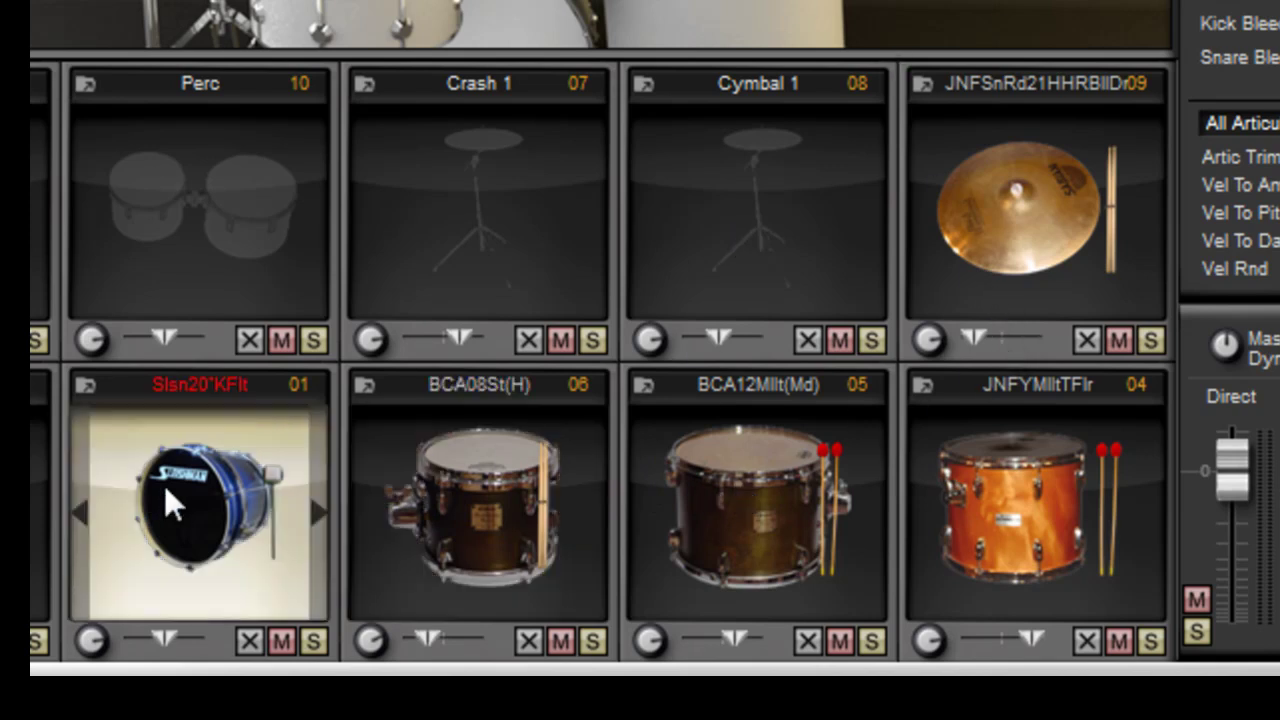
left_click(508, 30)
left_click(508, 30)
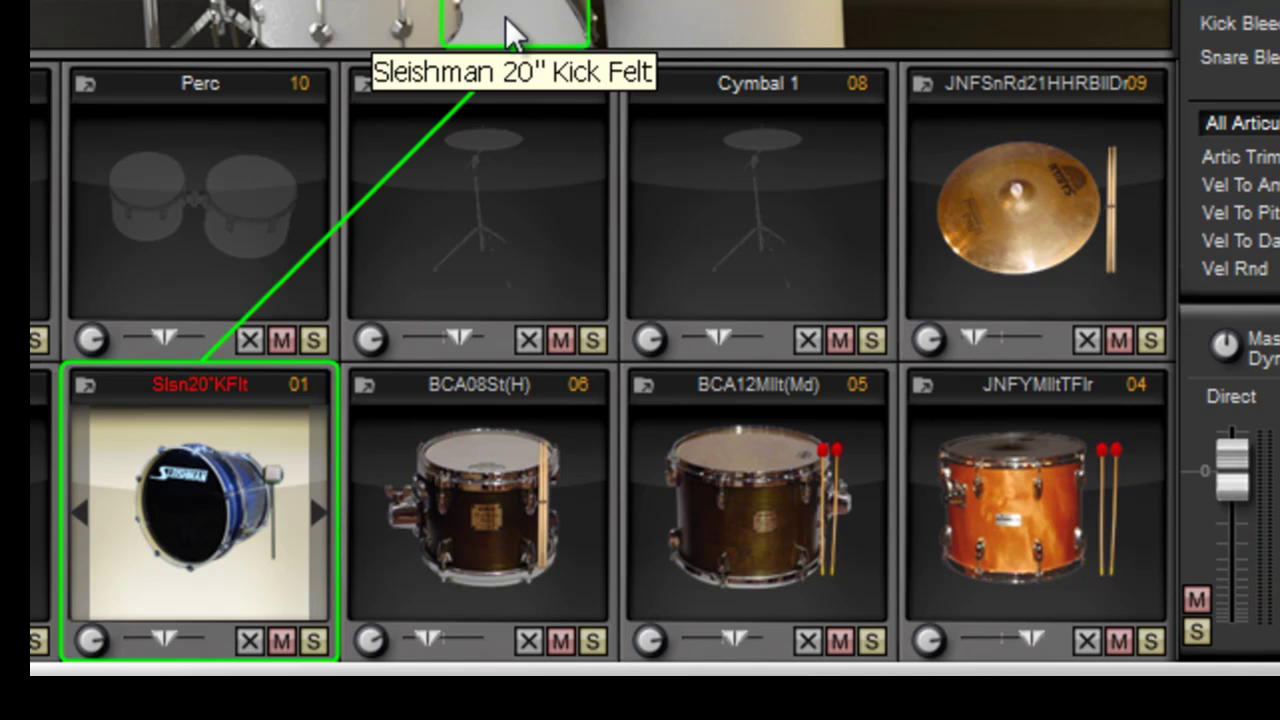
left_click(508, 30)
left_click(508, 30)
left_click(508, 30)
left_click(510, 32)
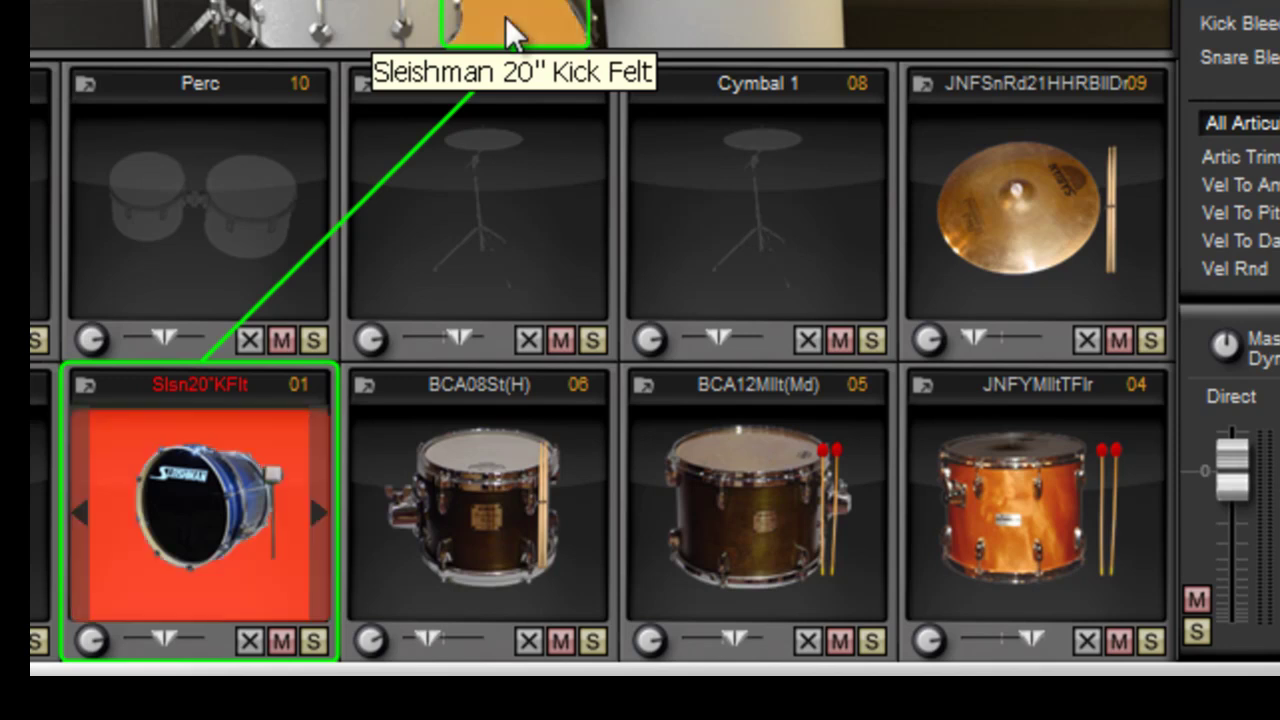
left_click(510, 32)
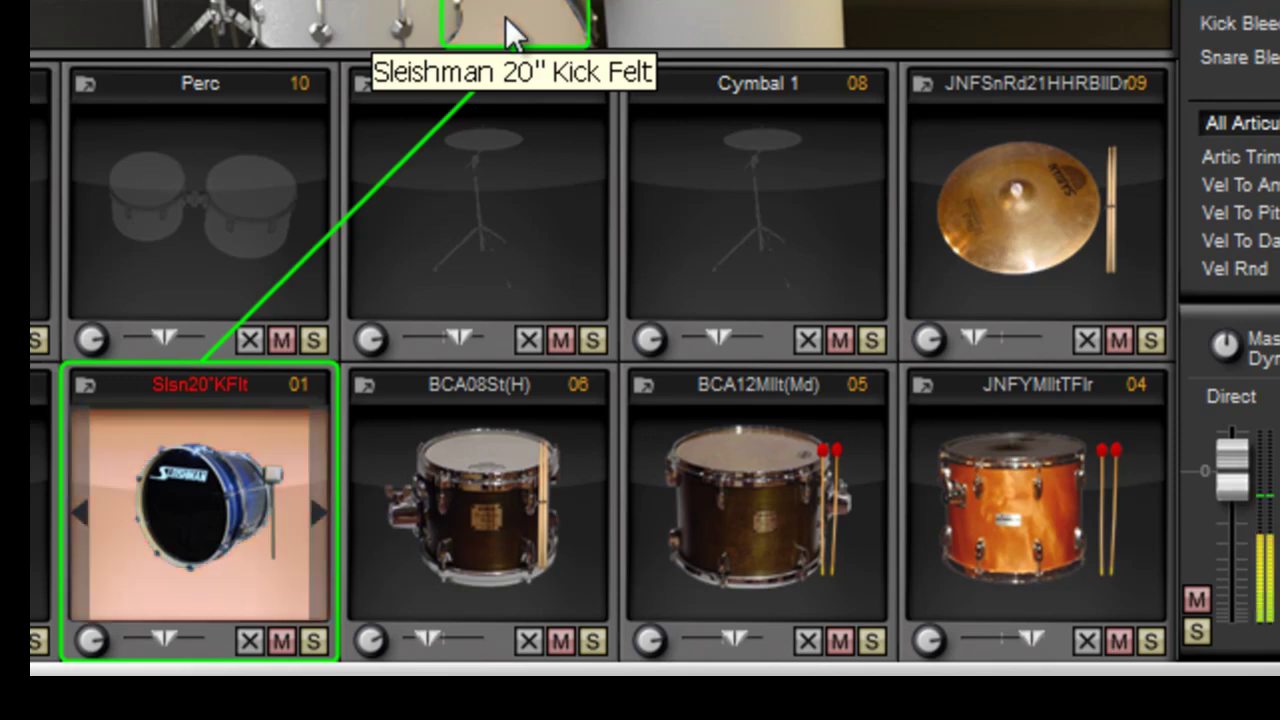
Load 8BK Ludwig Kick 1 into slot 1 and audition it.
double_click(184, 479)
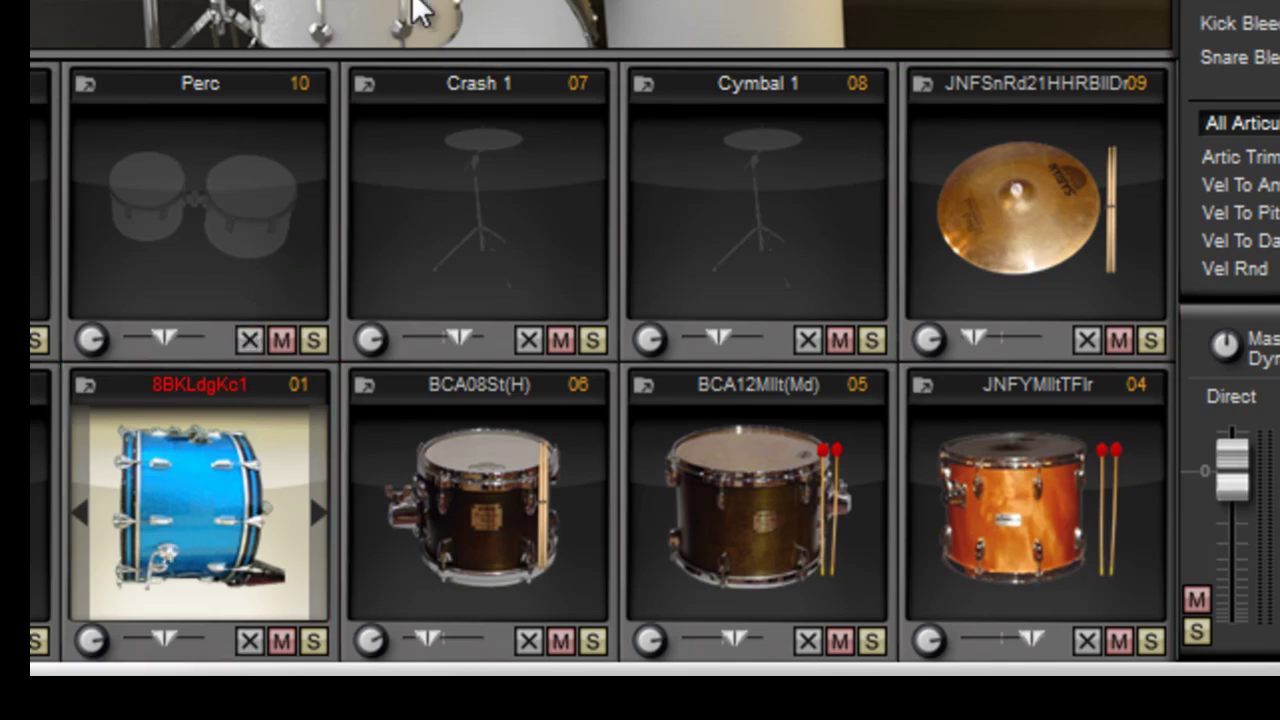
left_click(523, 8)
left_click(525, 8)
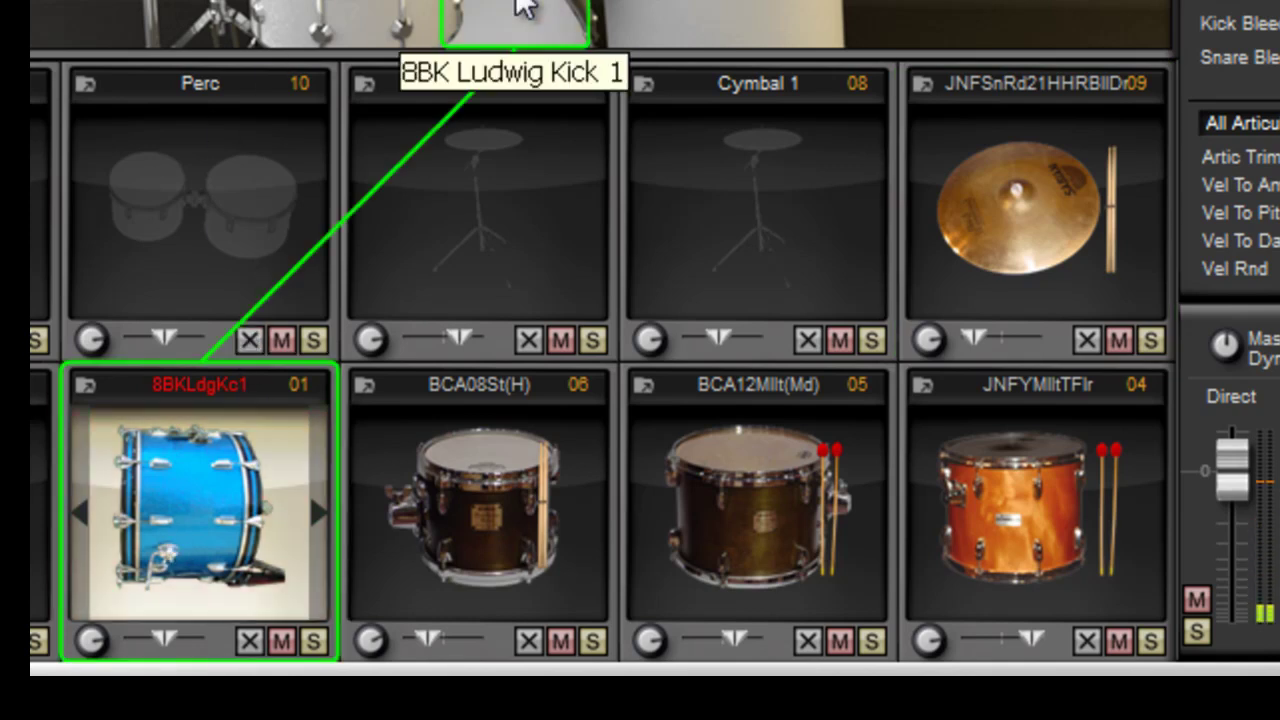
Load BCA 22 Felt into kick slot 1 and audition it.
double_click(212, 559)
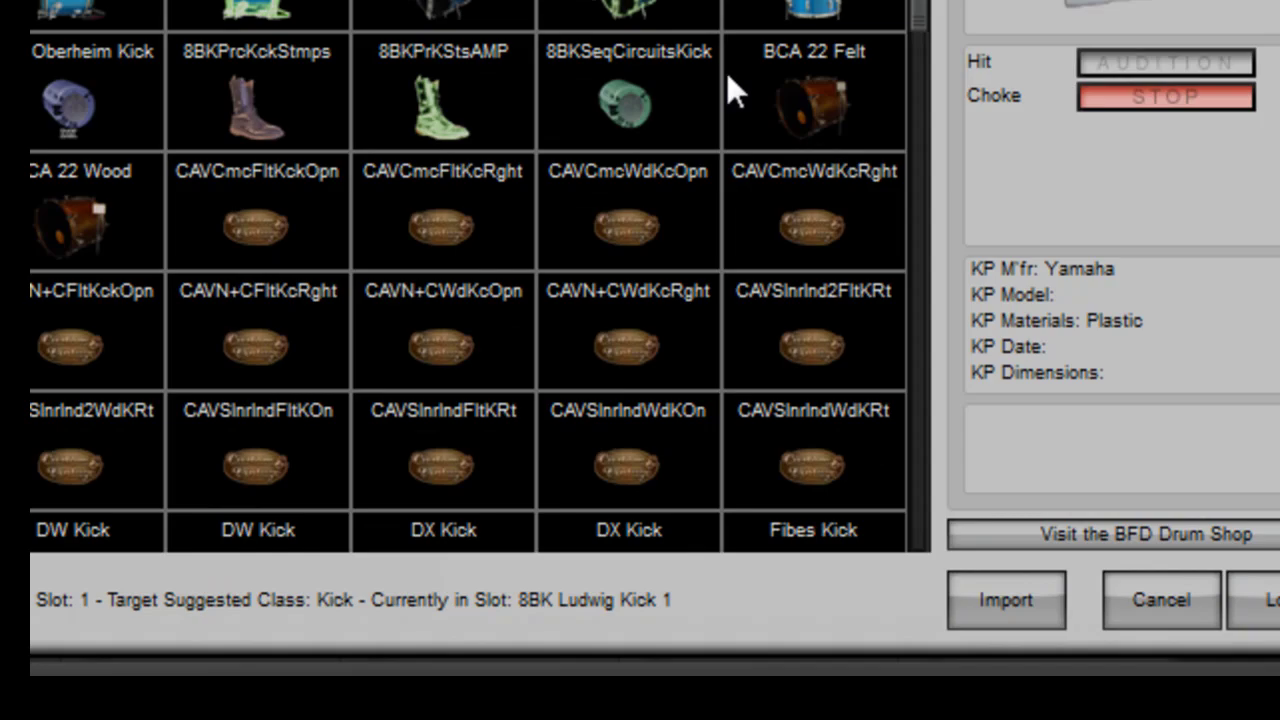
double_click(814, 70)
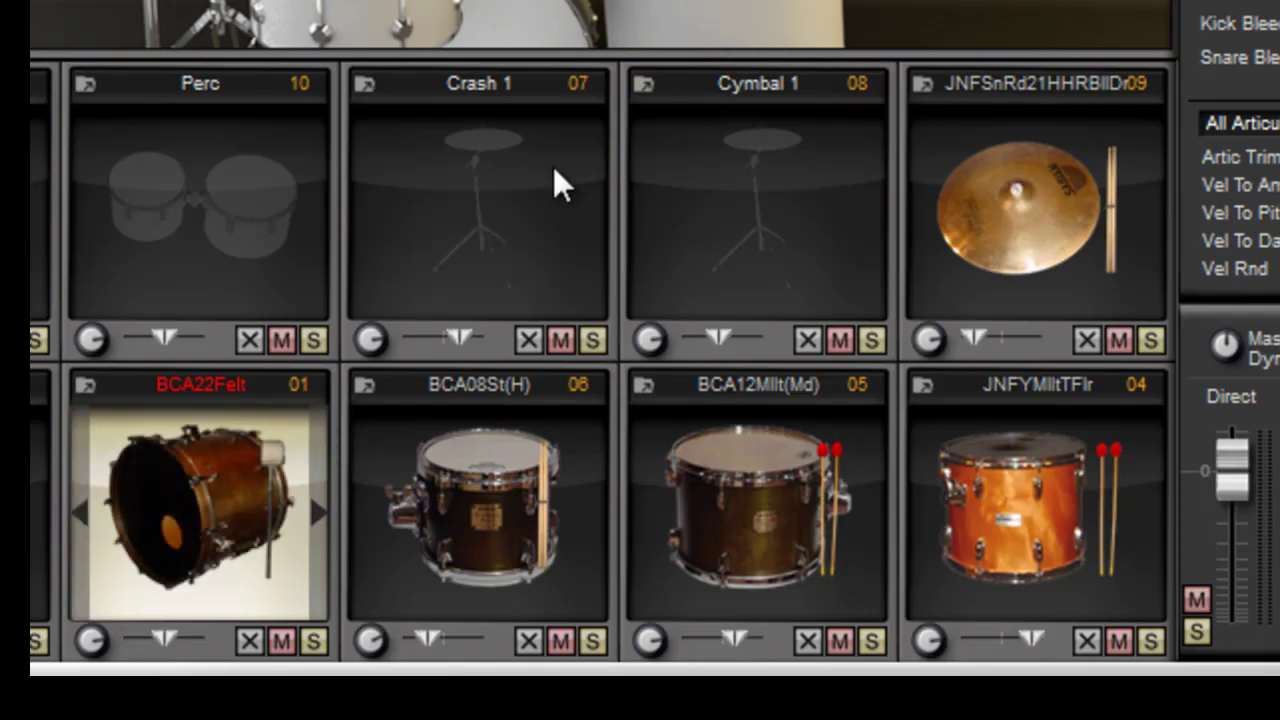
left_click(467, 10)
left_click(467, 10)
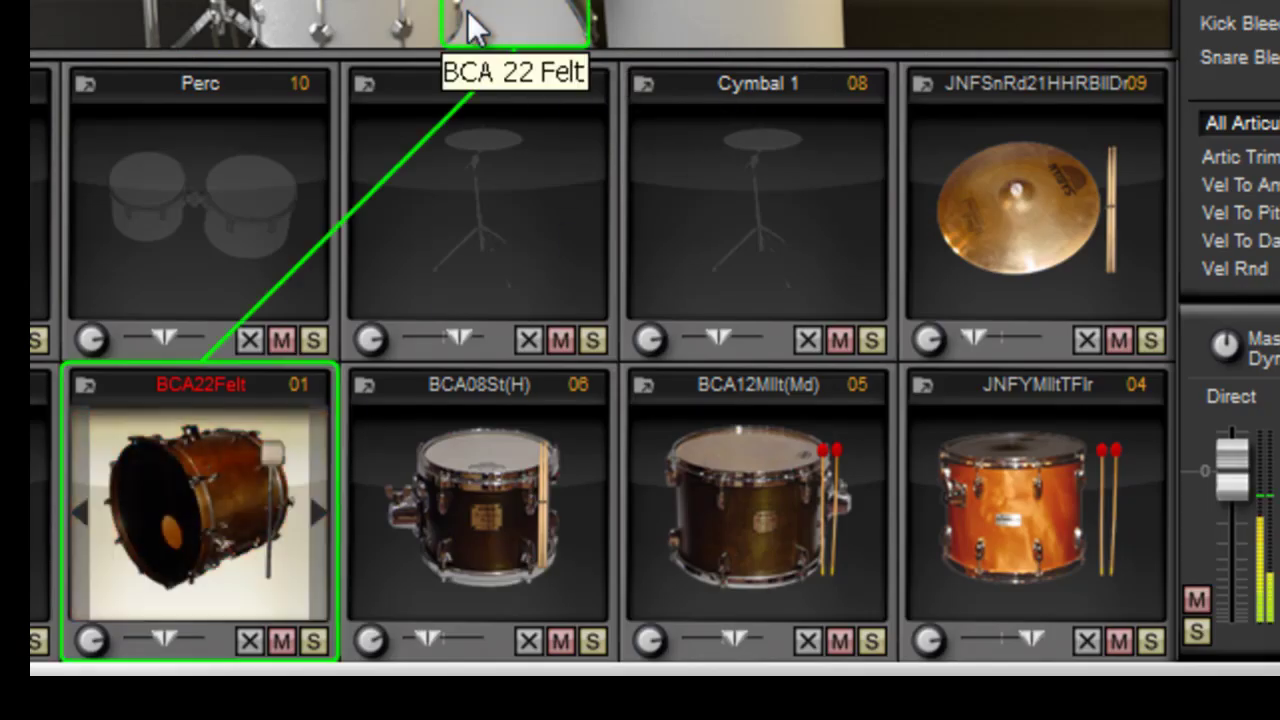
left_click(467, 11)
Swap kick slot 1 to HG16 Kick Rubber and audition it.
double_click(220, 485)
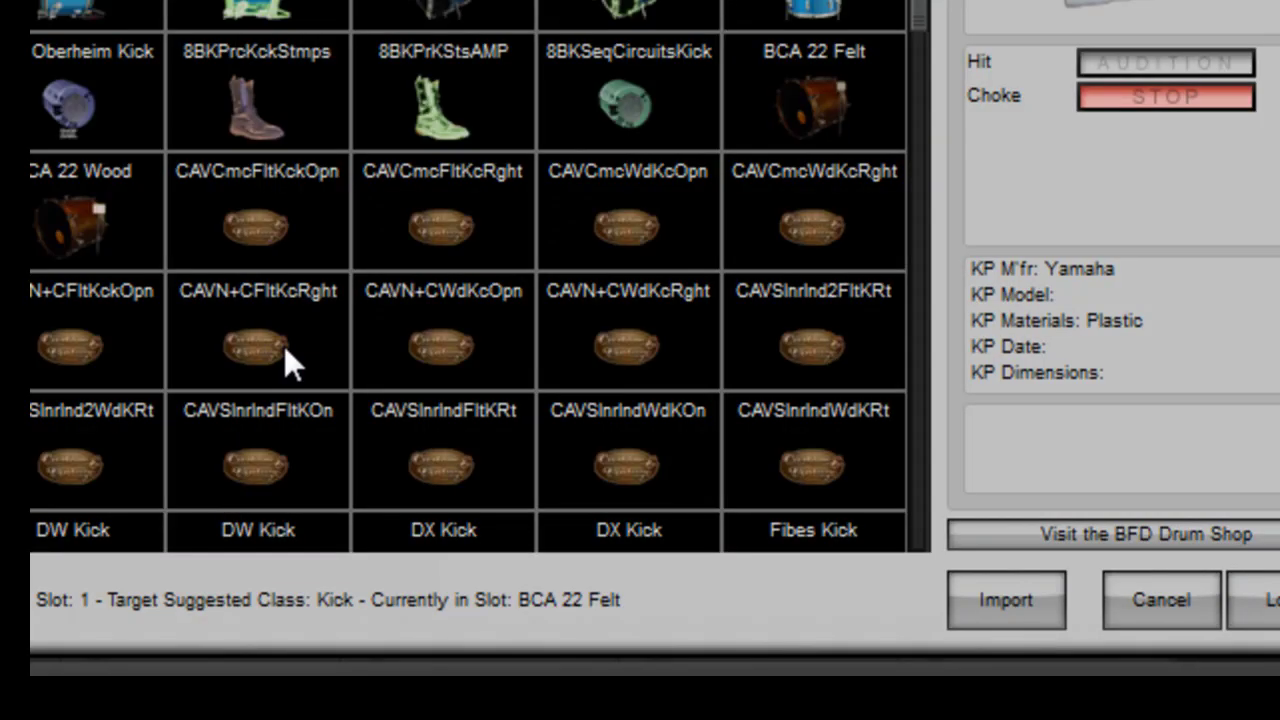
scroll(916, 20, "down", 3)
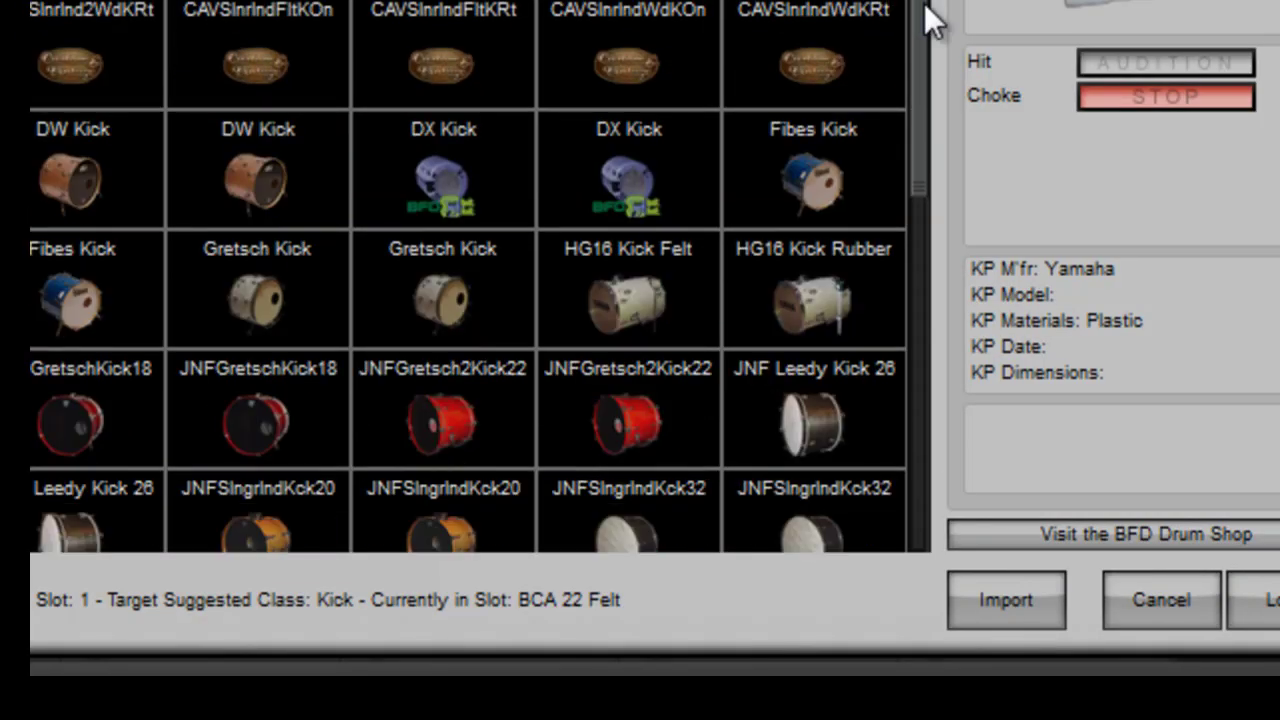
scroll(910, 60, "down", 2)
double_click(856, 82)
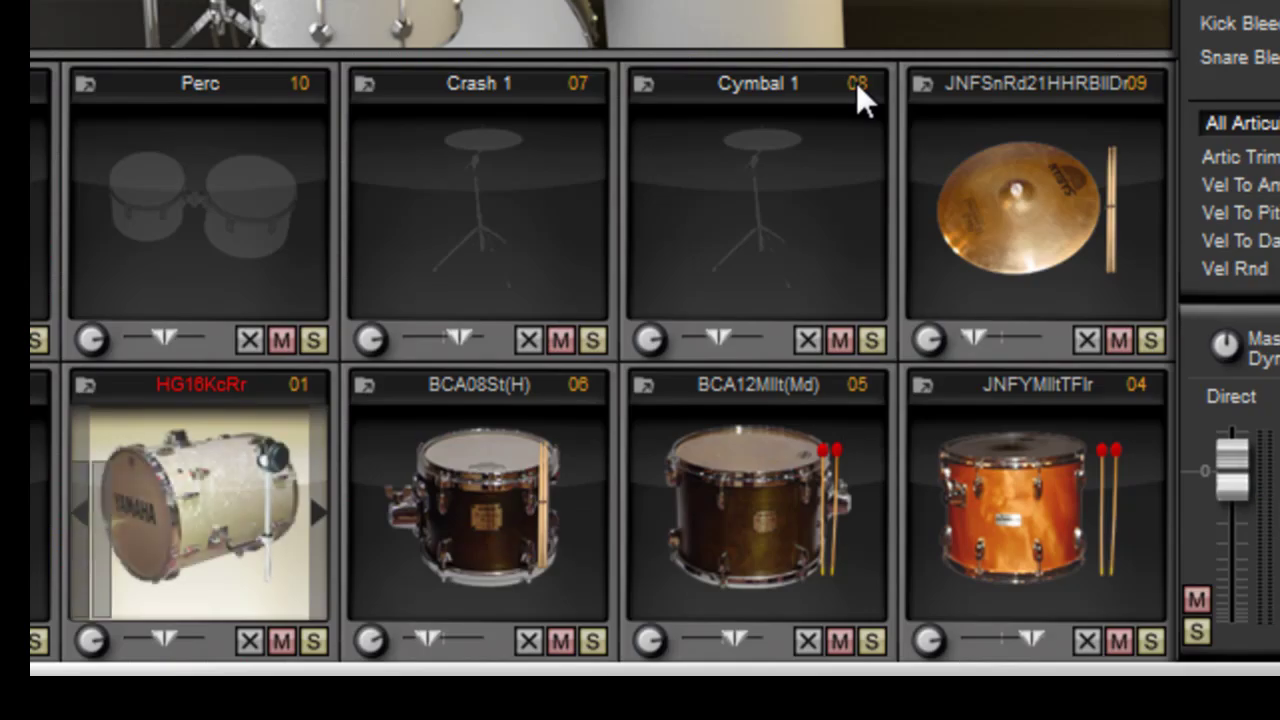
left_click(530, 35)
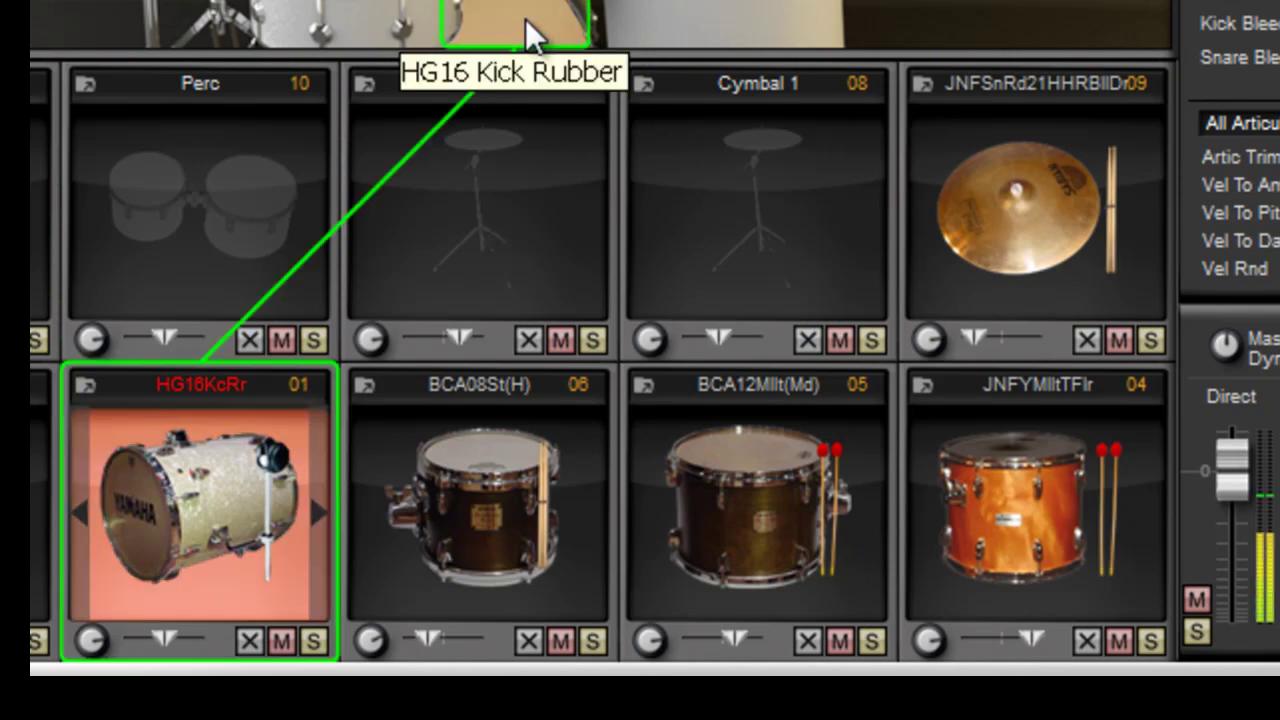
left_click(530, 35)
left_click(530, 35)
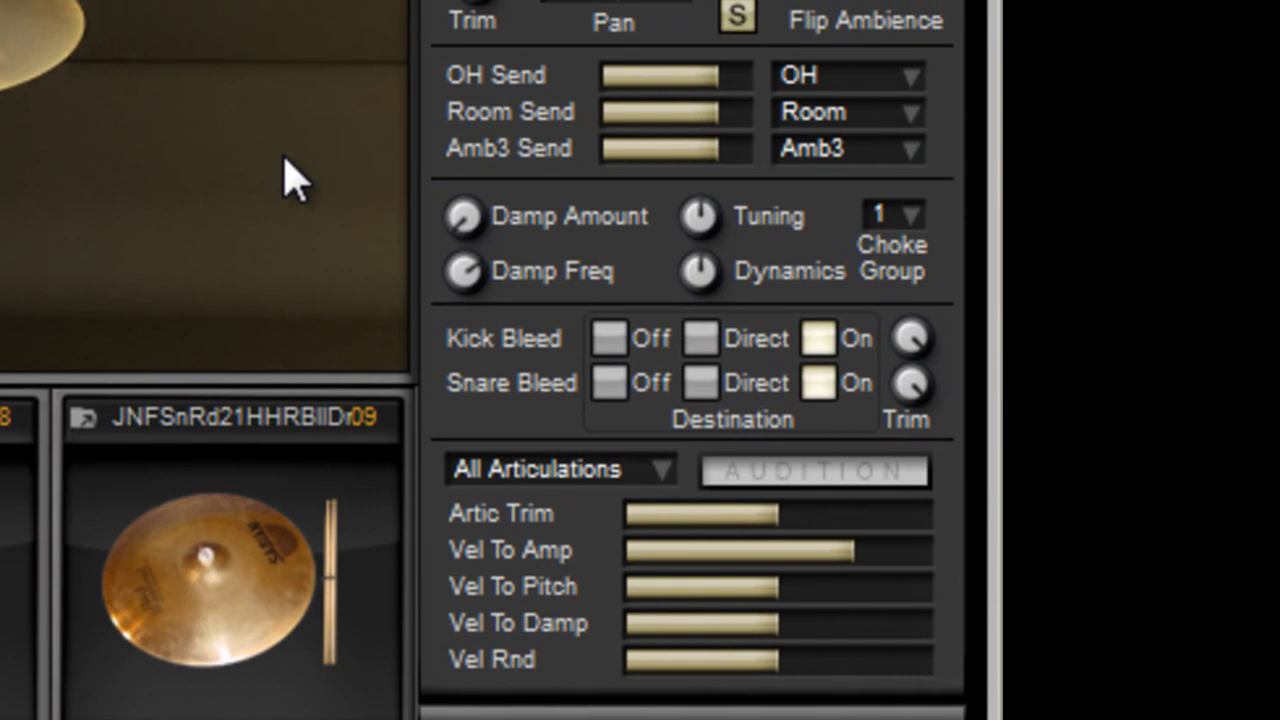
Set the kick's damp amount to 61% and damp frequency to 106.90 Hz.
mouse_move(456, 226)
left_click_drag(467, 168, 518, 4)
mouse_move(437, 286)
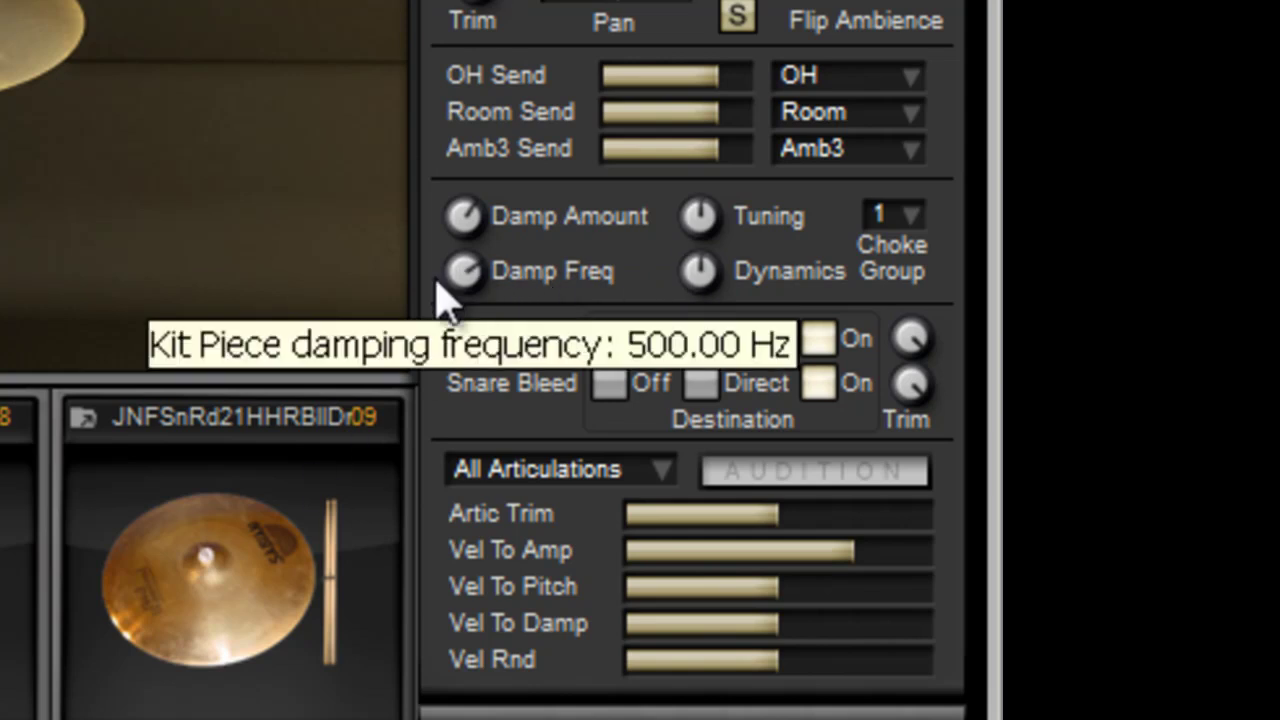
left_click_drag(437, 284, 346, 545)
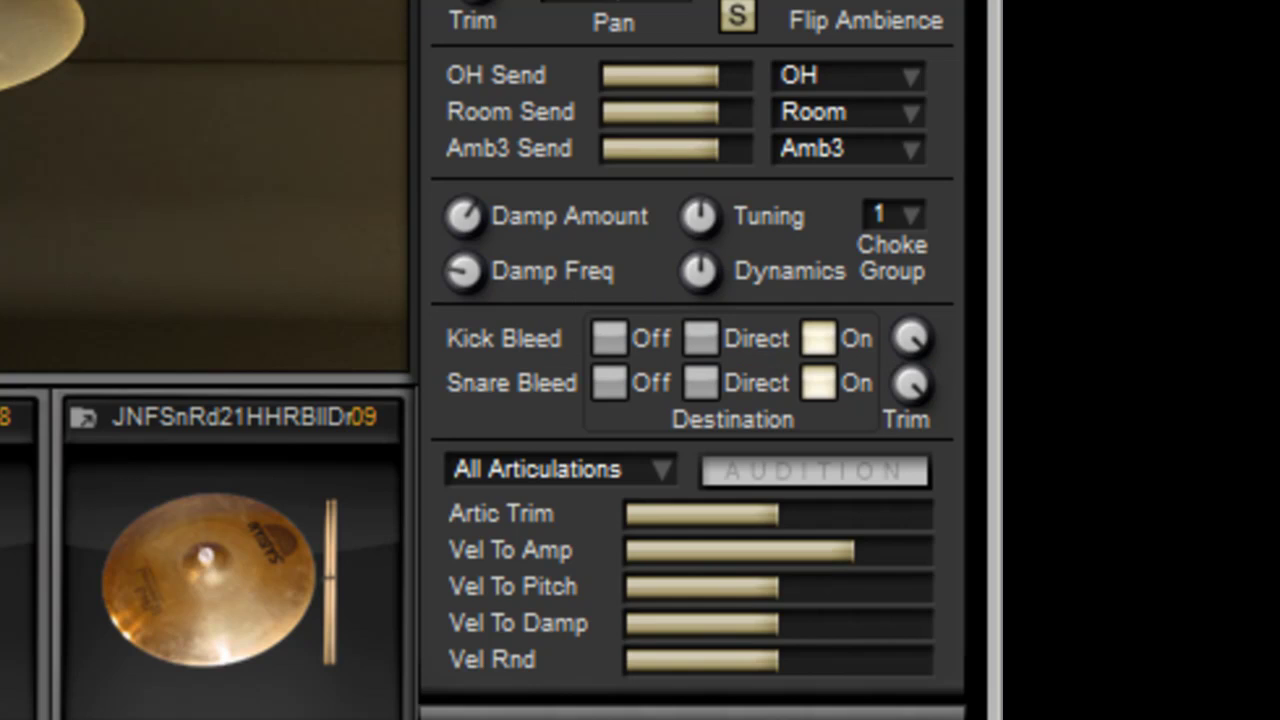
Raise the kick's dynamics to +62% and tune it to -1.08 semitones.
mouse_move(706, 310)
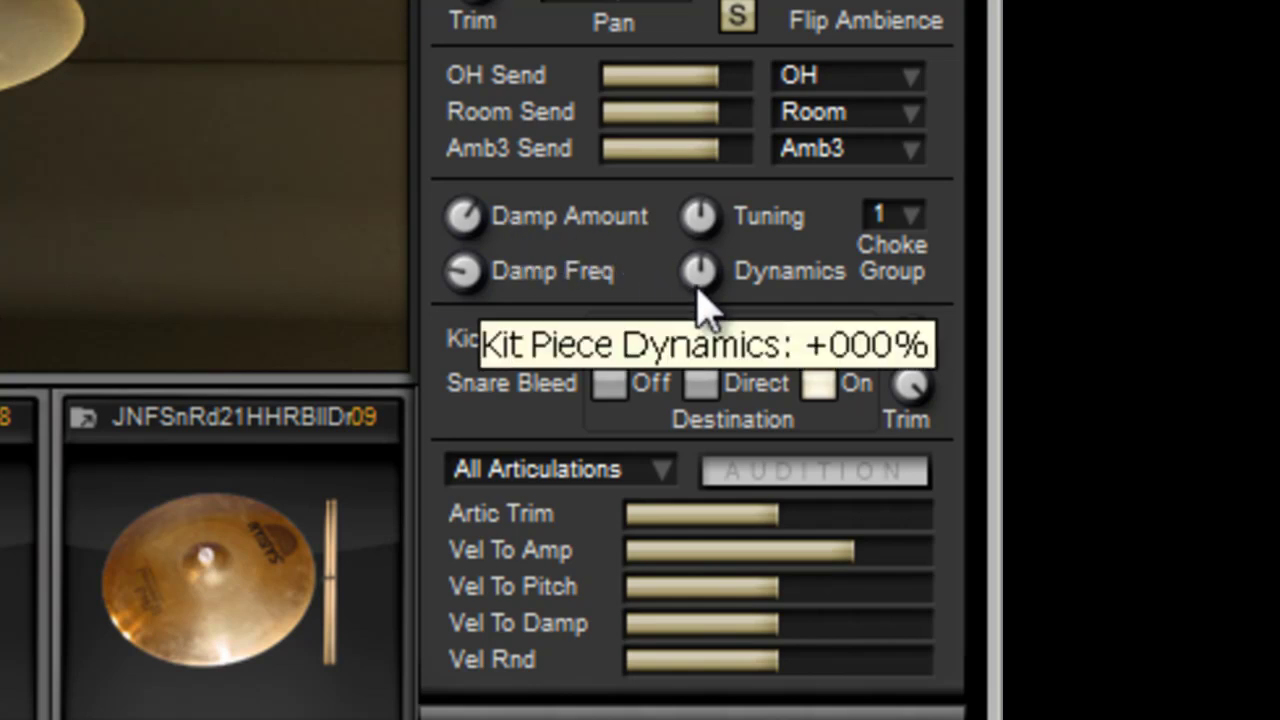
left_click_drag(706, 310, 728, 175)
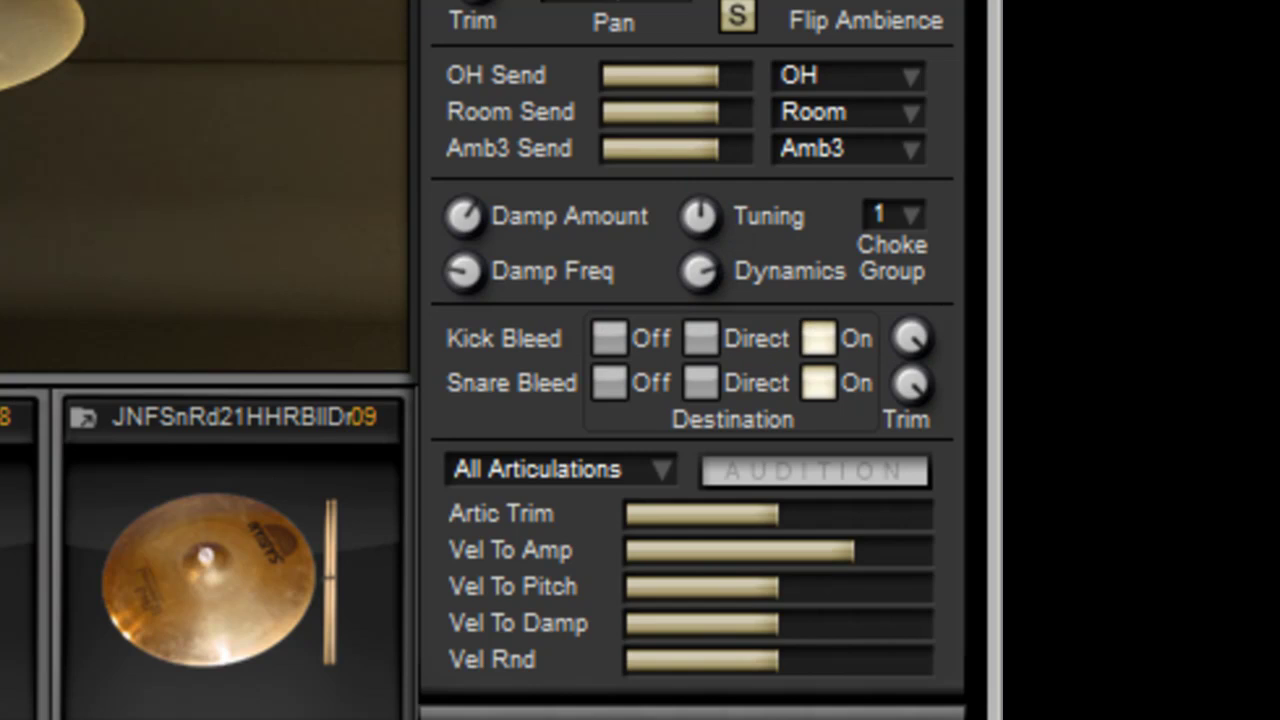
left_click_drag(689, 297, 707, 268)
mouse_move(697, 232)
left_click_drag(697, 232, 686, 257)
Switch the kick's kick and snare bleed Off and lower its OH send to about -33 dB.
left_click(610, 340)
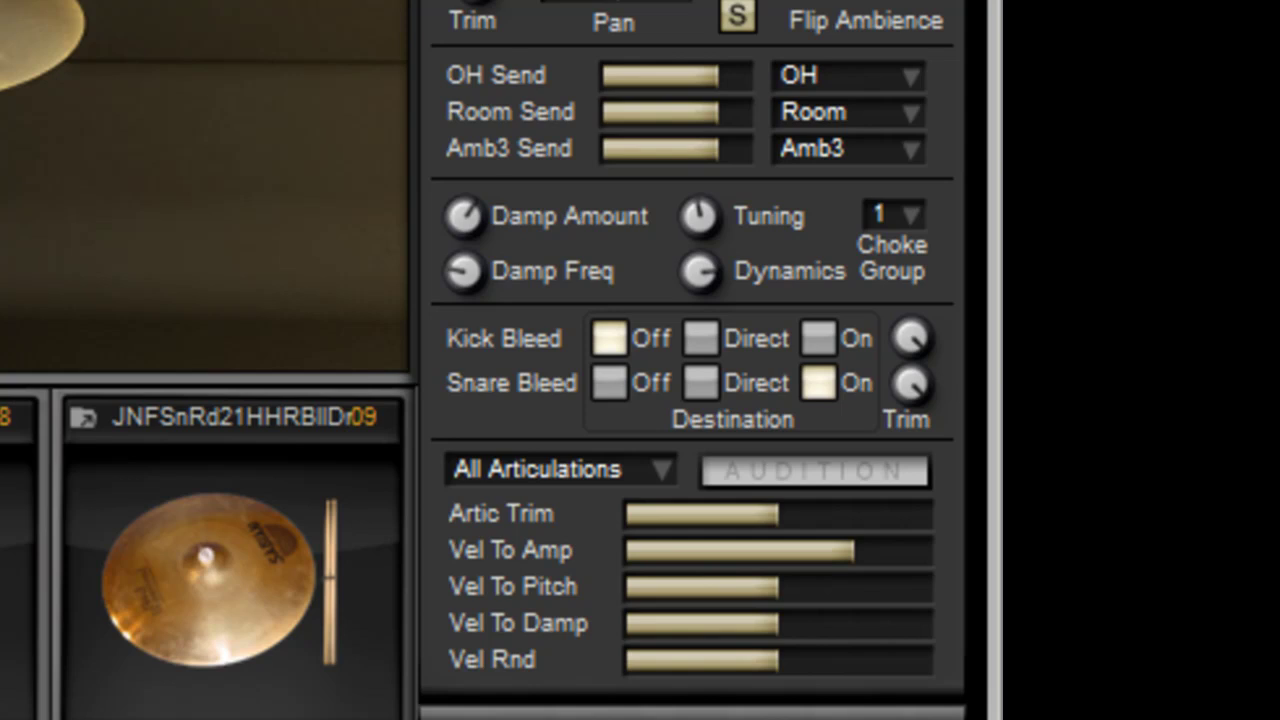
left_click(605, 386)
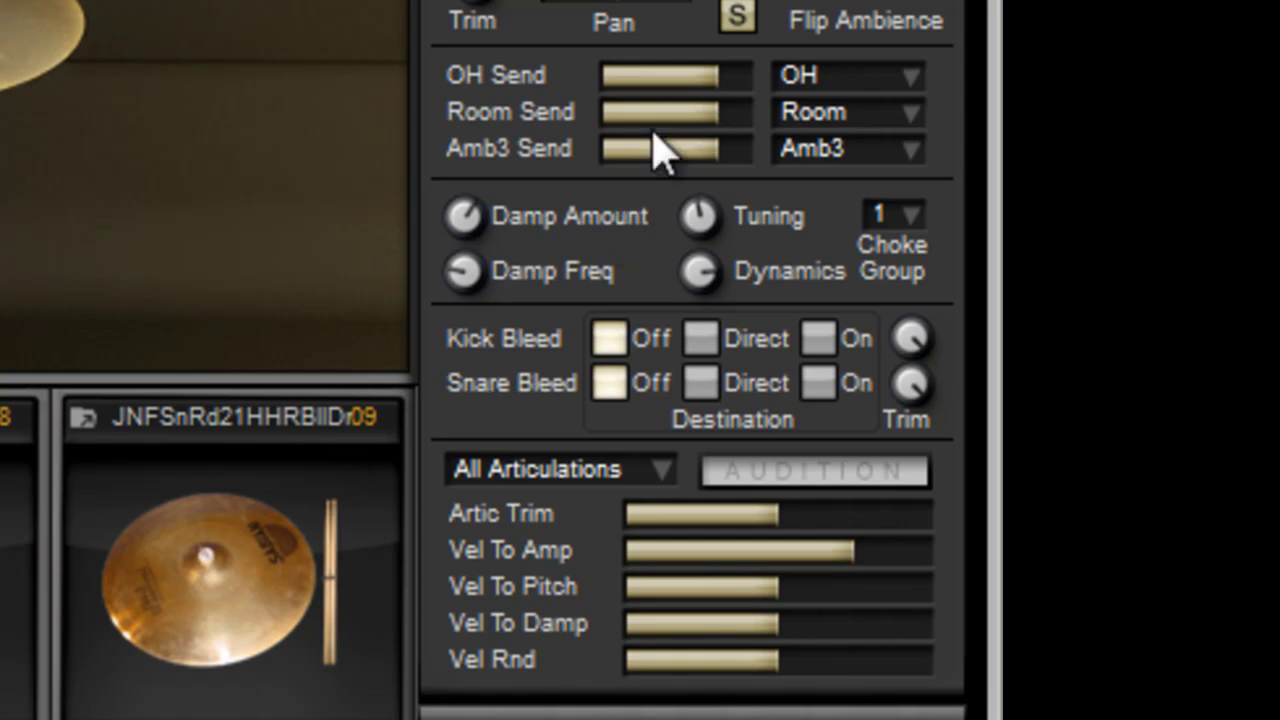
mouse_move(650, 100)
mouse_move(640, 125)
left_click_drag(689, 74, 636, 82)
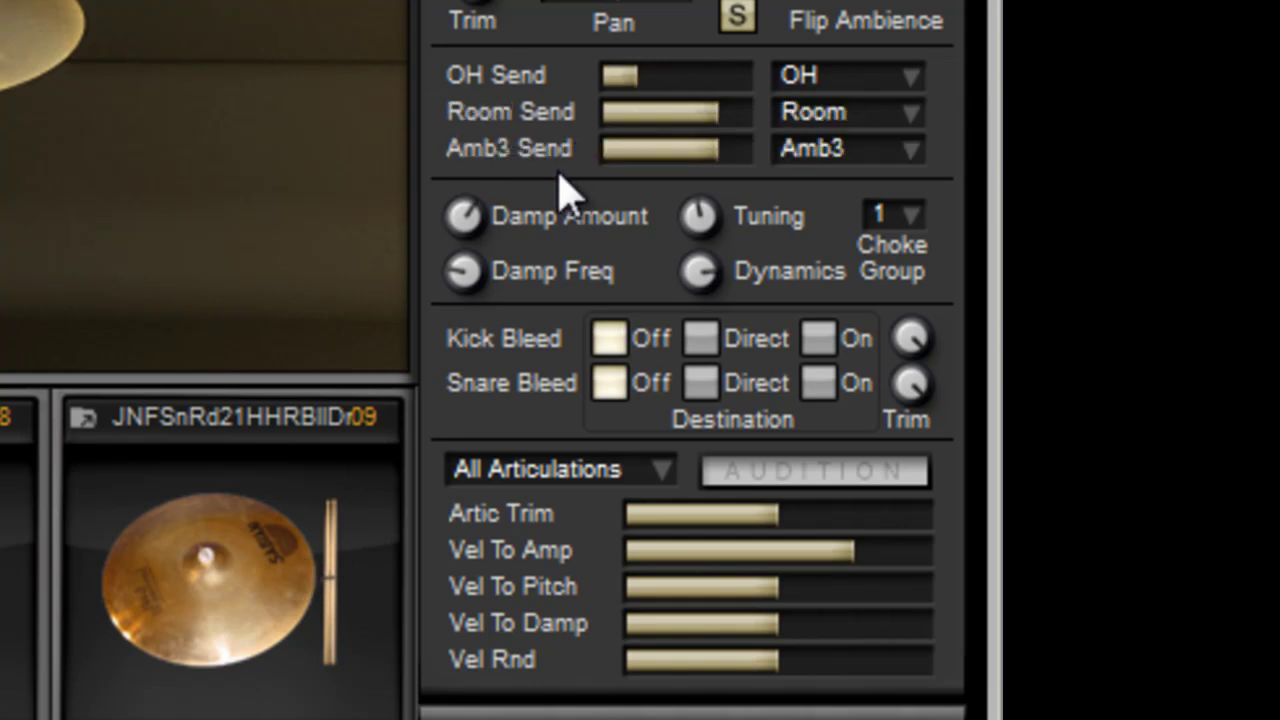
mouse_move(660, 140)
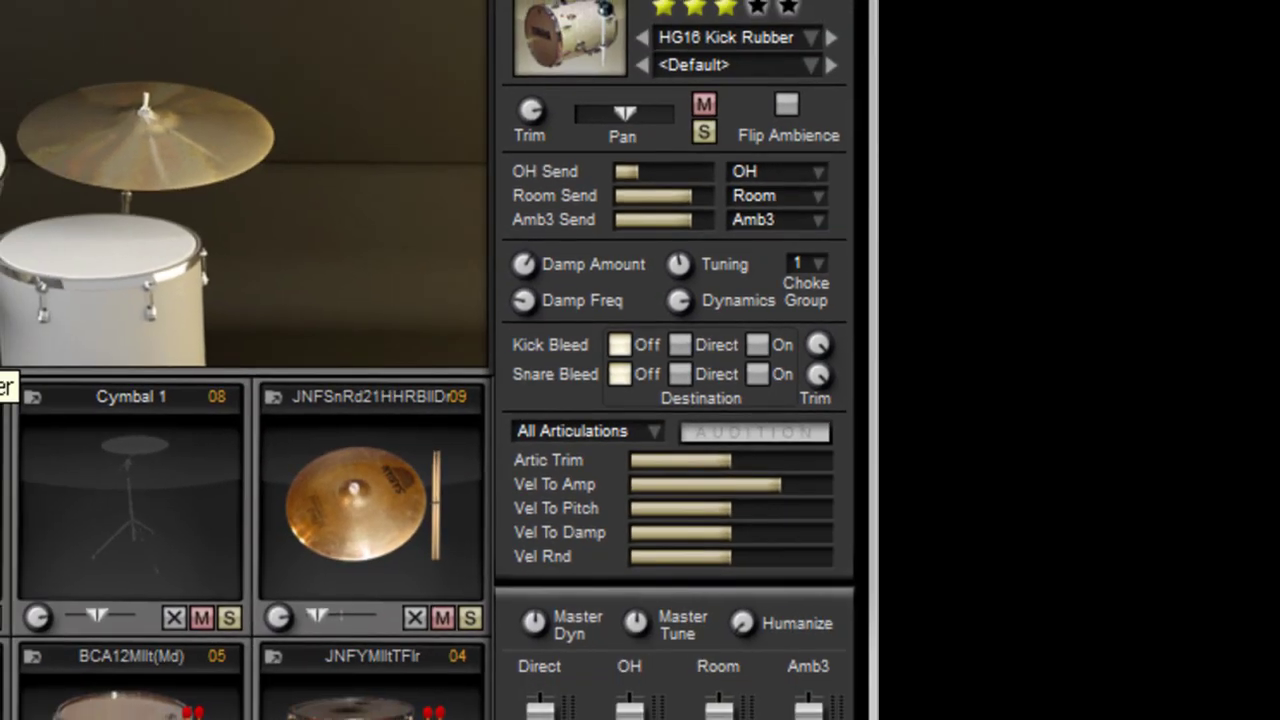
Select the ride cymbal and audition it.
left_click(180, 151)
left_click(180, 151)
left_click(180, 151)
left_click(338, 482)
left_click(193, 177)
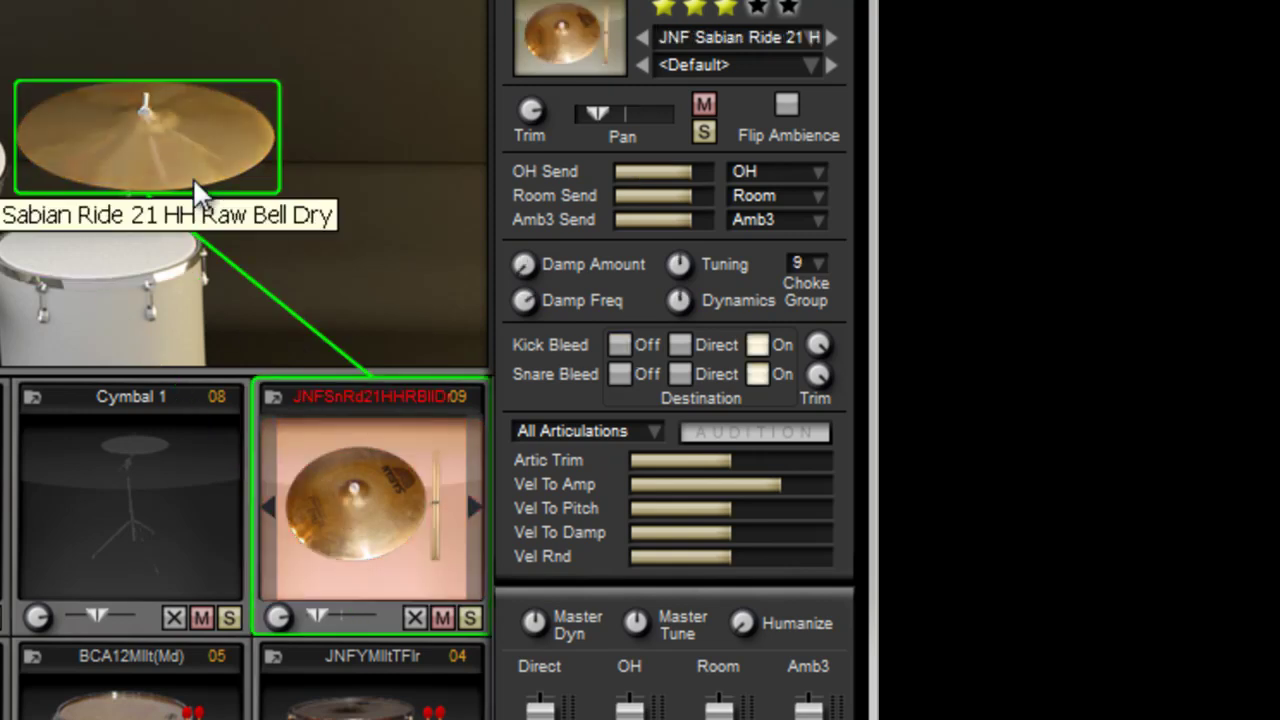
left_click(193, 177)
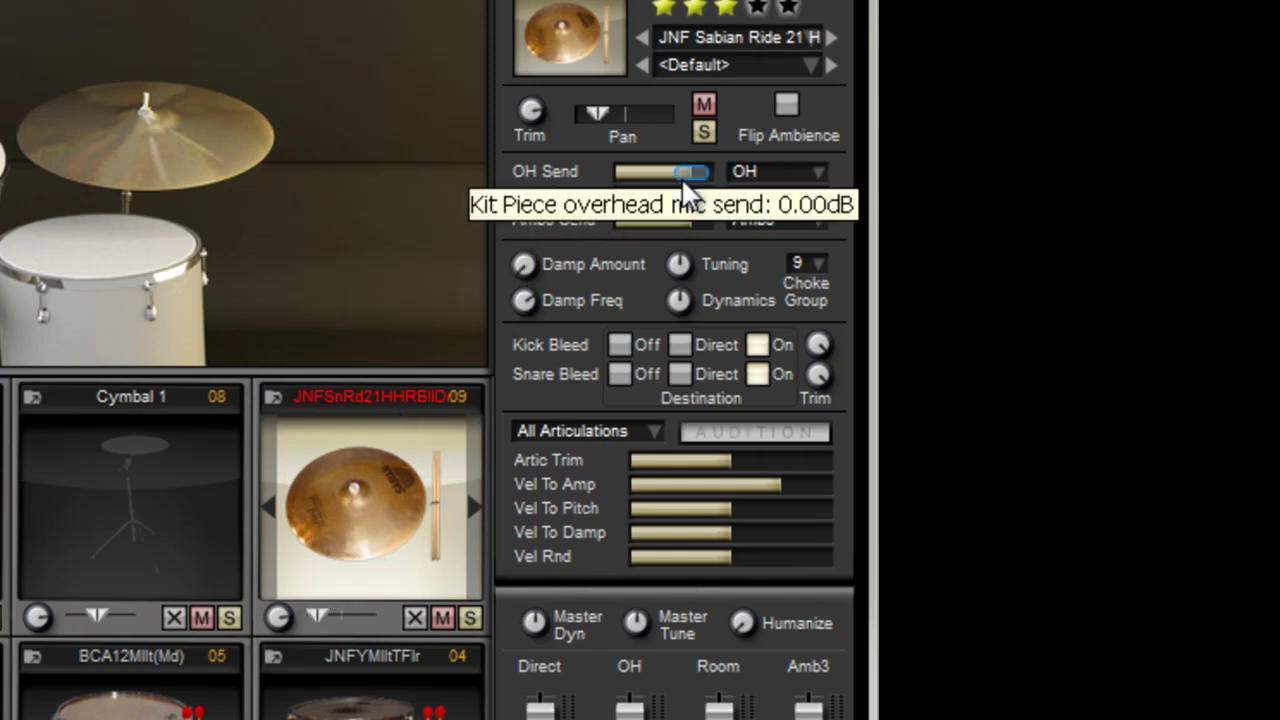
Set the ride's OH send to +2.15 dB, Room to -11.76 dB and Amb3 to -15.47 dB.
left_click_drag(681, 171, 689, 171)
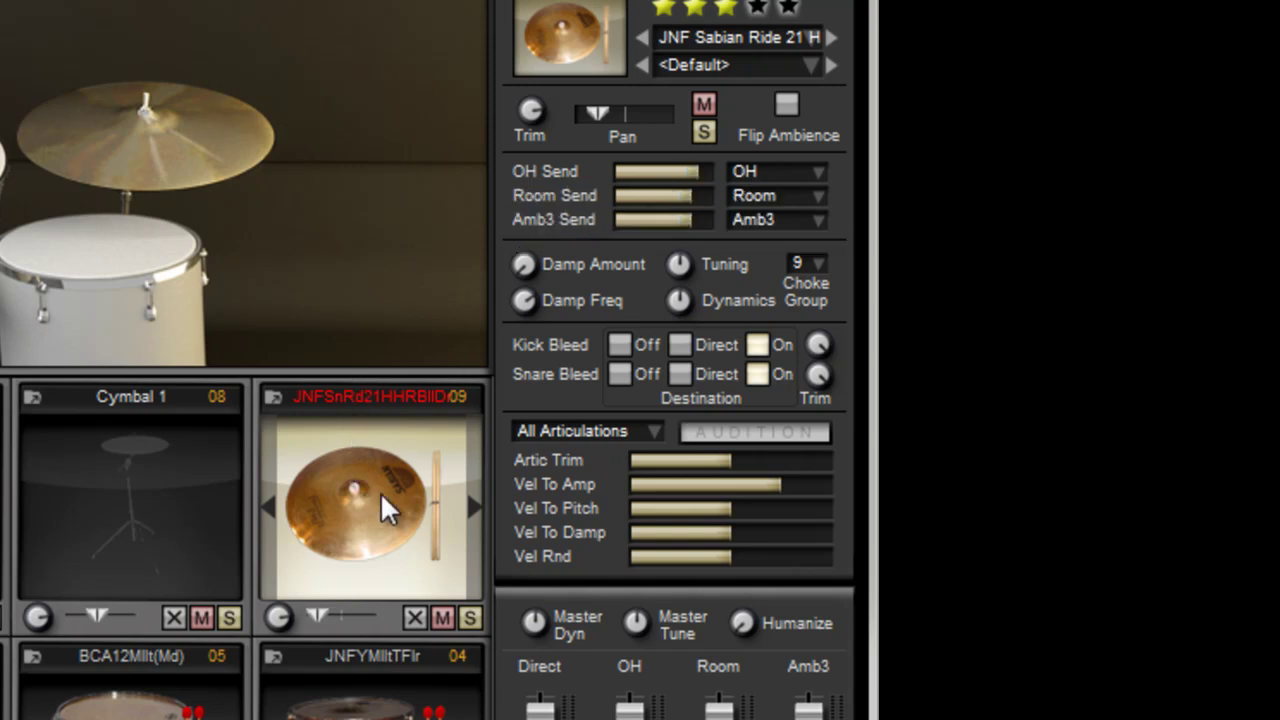
left_click_drag(667, 200, 665, 245)
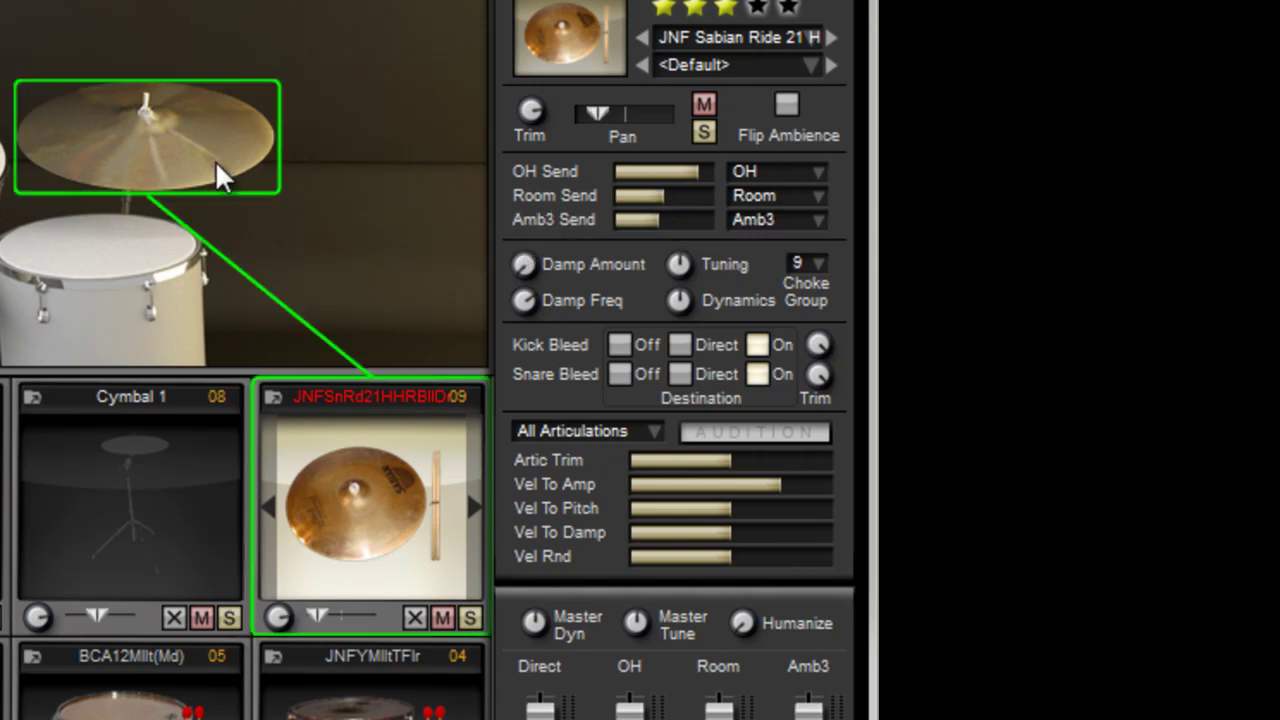
left_click(88, 241)
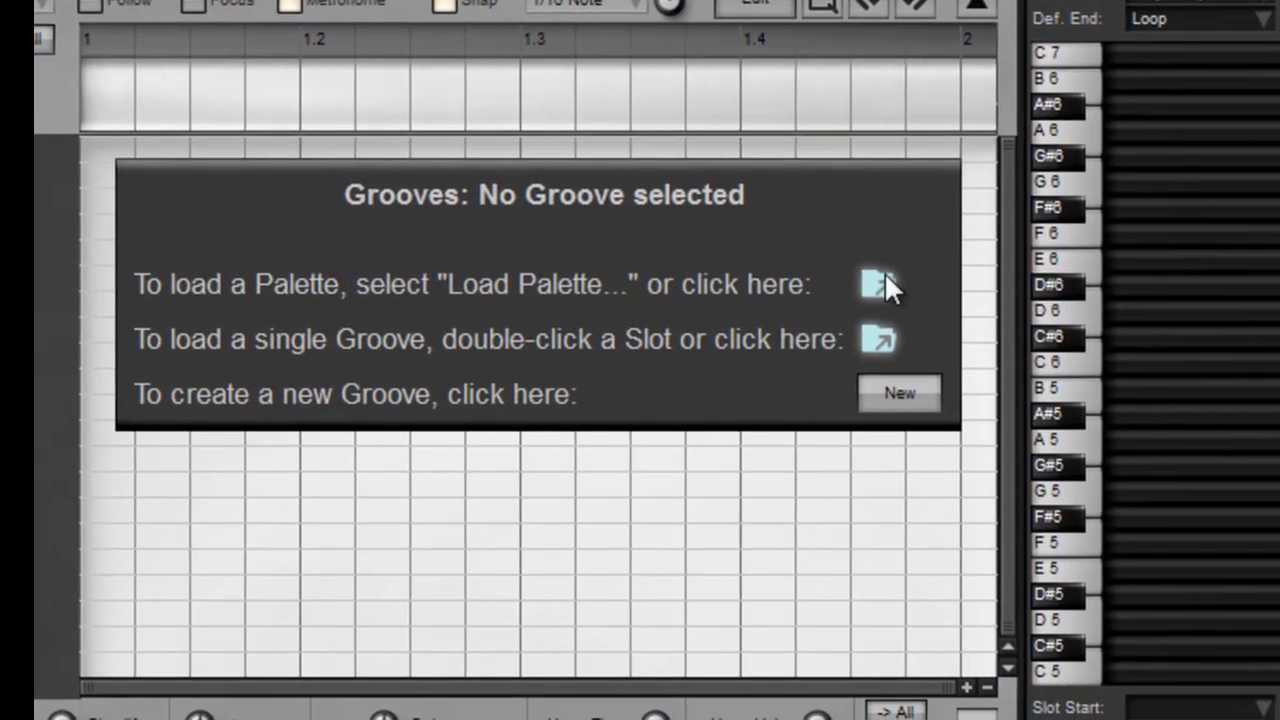
Load the Steve Ferrone Song 02 groove palette and start it playing.
left_click(884, 277)
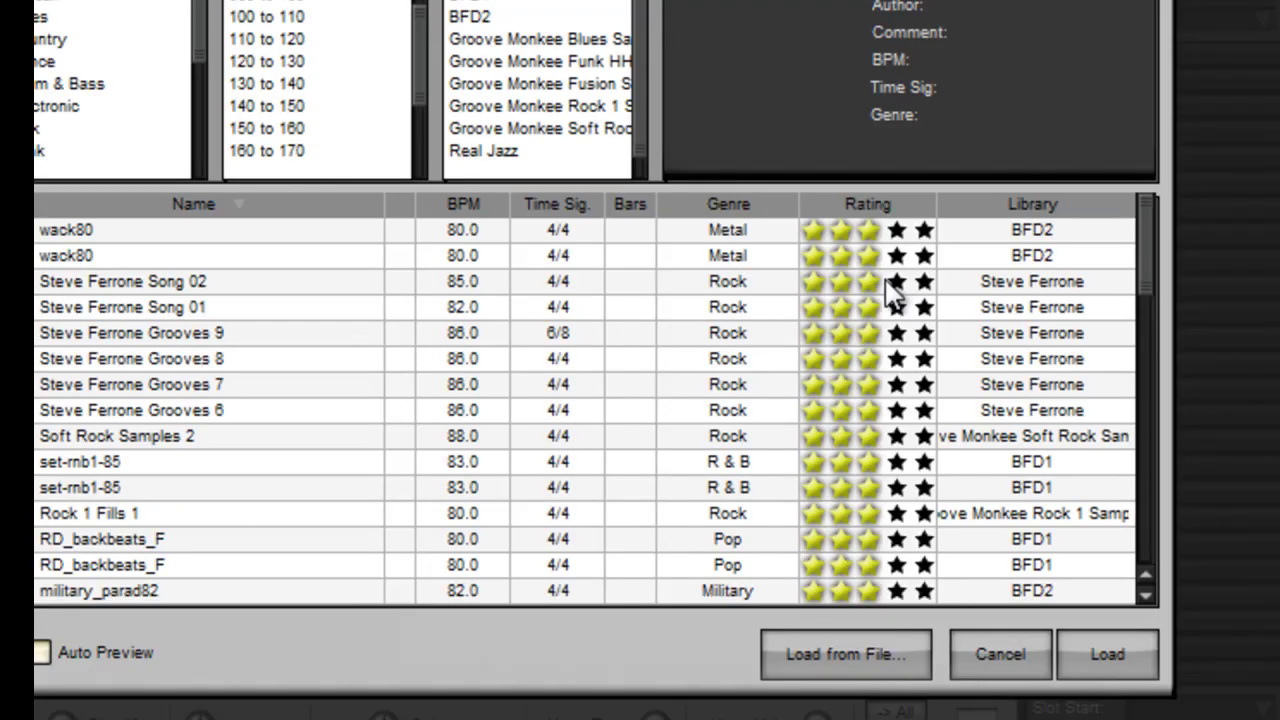
left_click(66, 288)
double_click(67, 290)
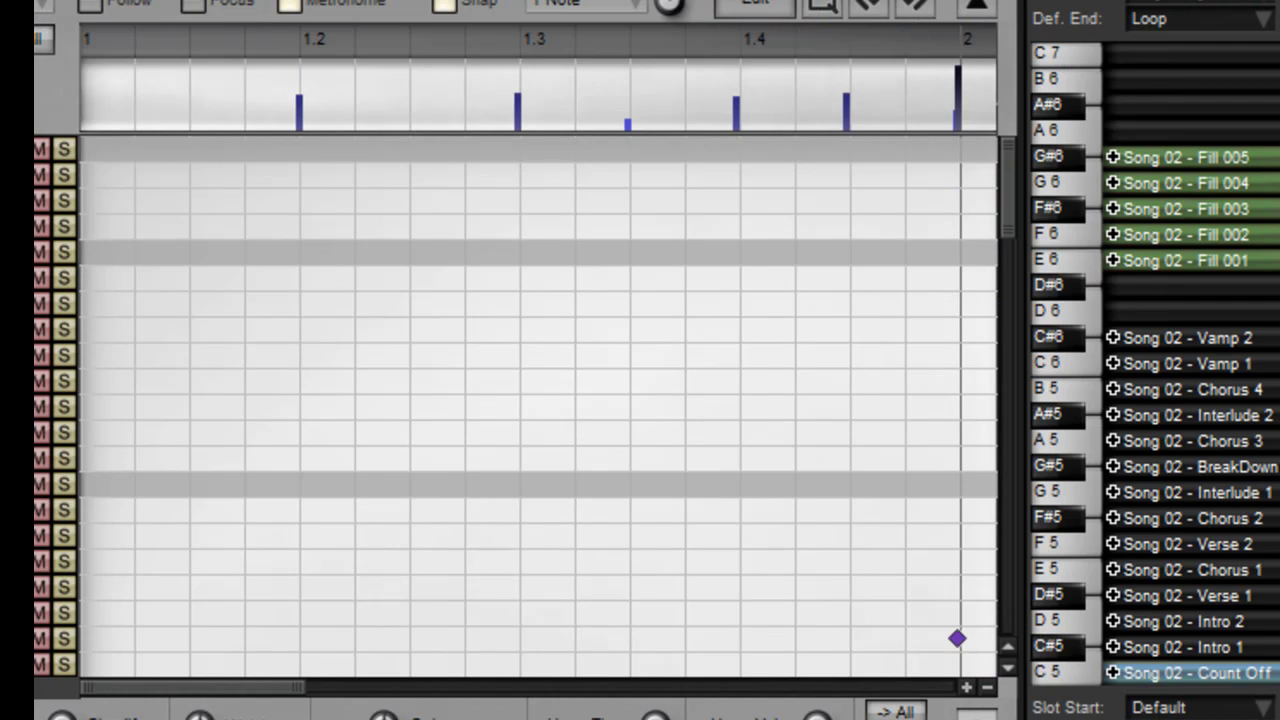
key("space")
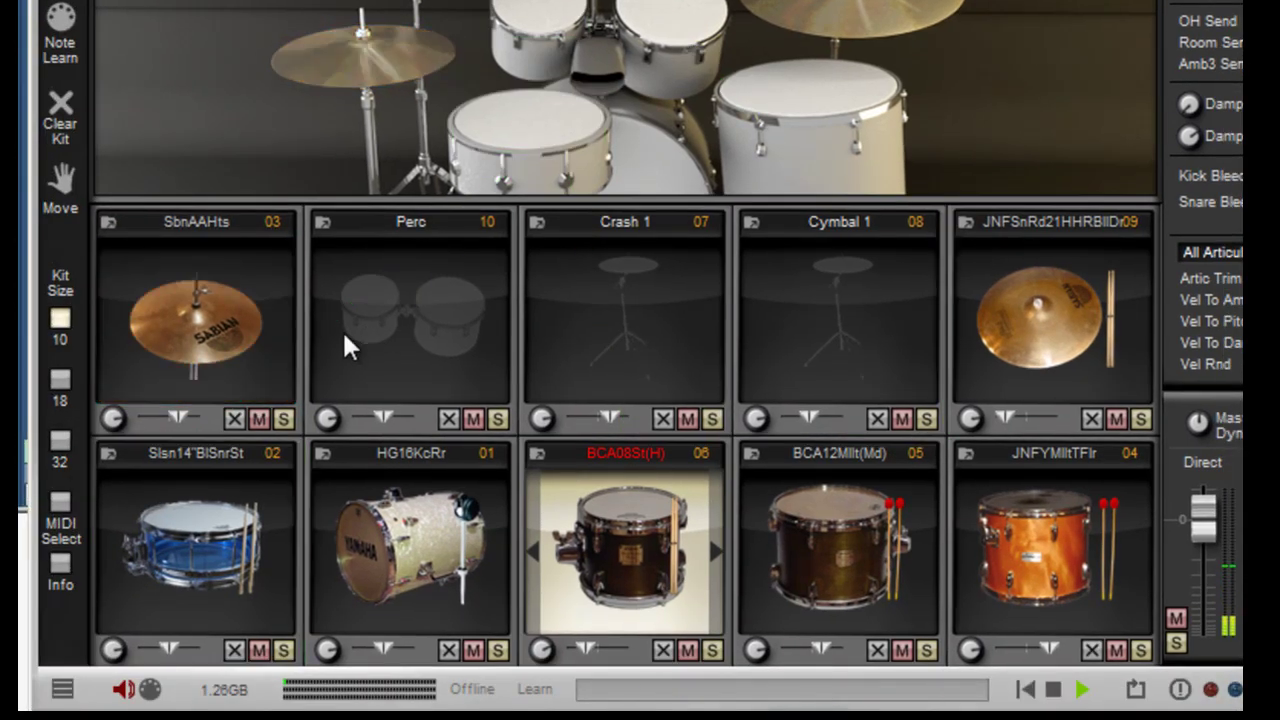
Select the SbnAAHts hi-hats and set damp frequency to about 659 and damp amount to about 83.
left_click(200, 313)
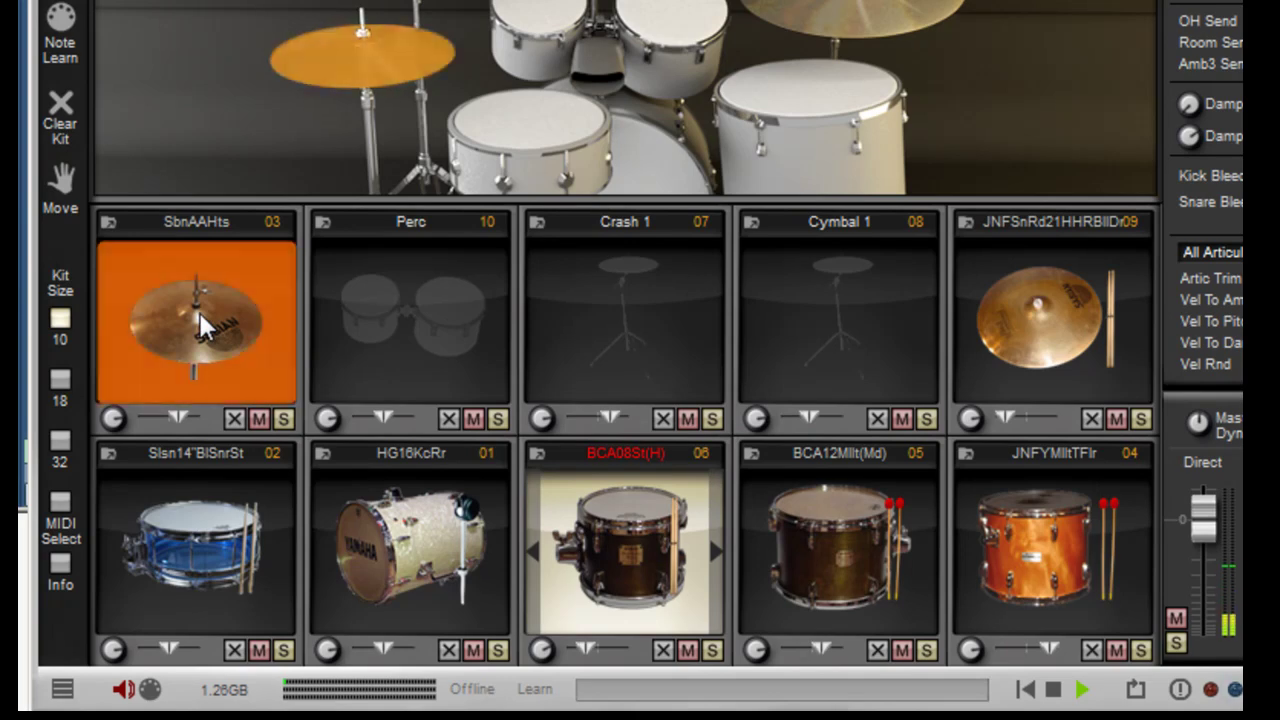
left_click(200, 313)
left_click(200, 313)
left_click(199, 327)
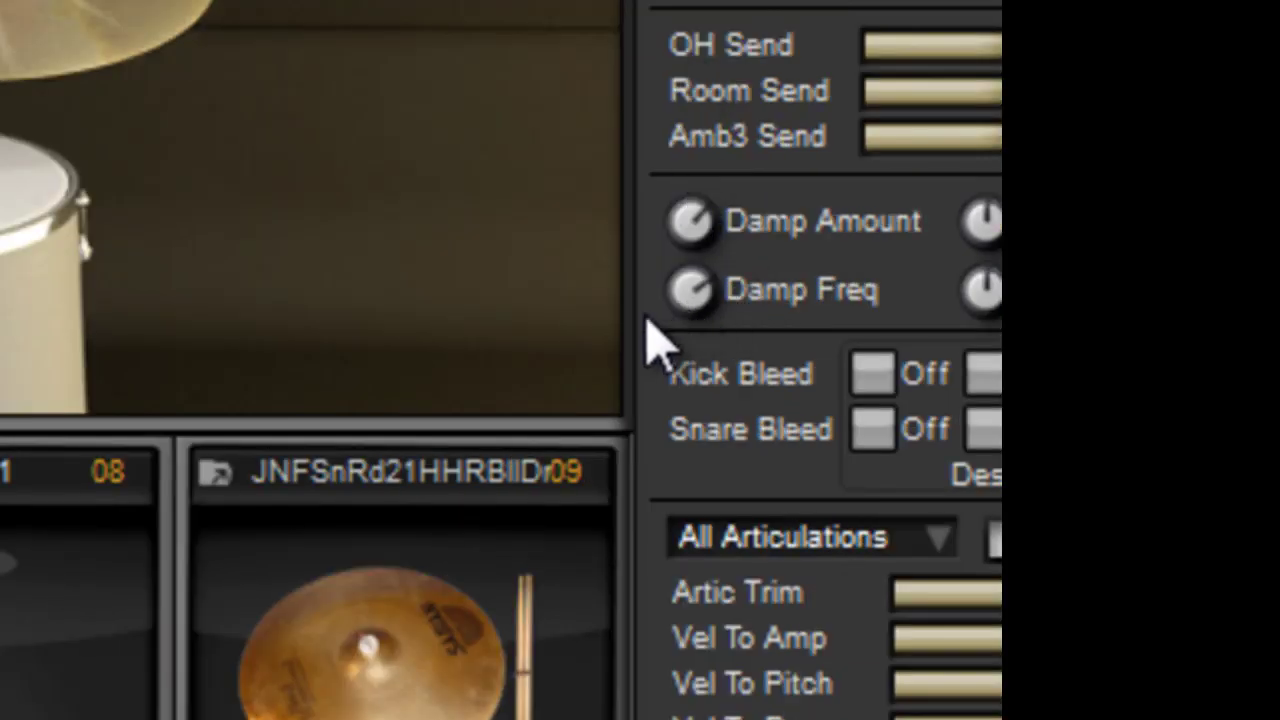
left_click_drag(694, 286, 785, 2)
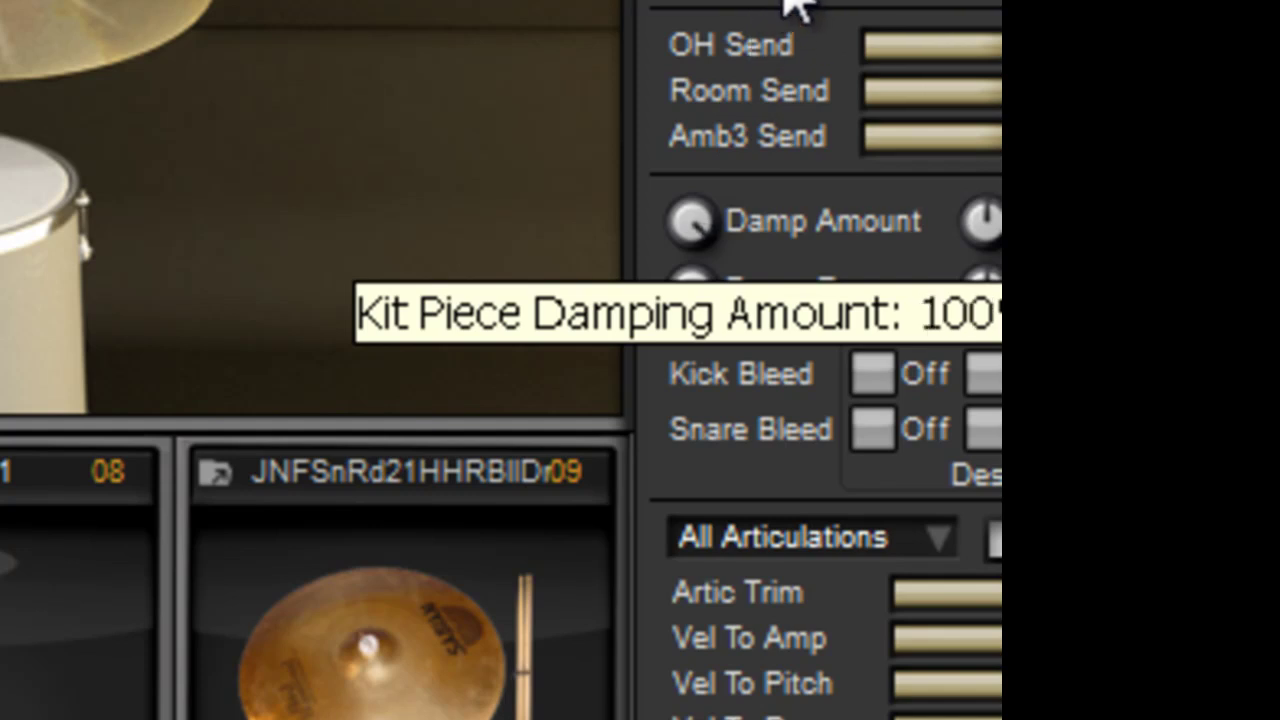
left_click_drag(795, 5, 743, 77)
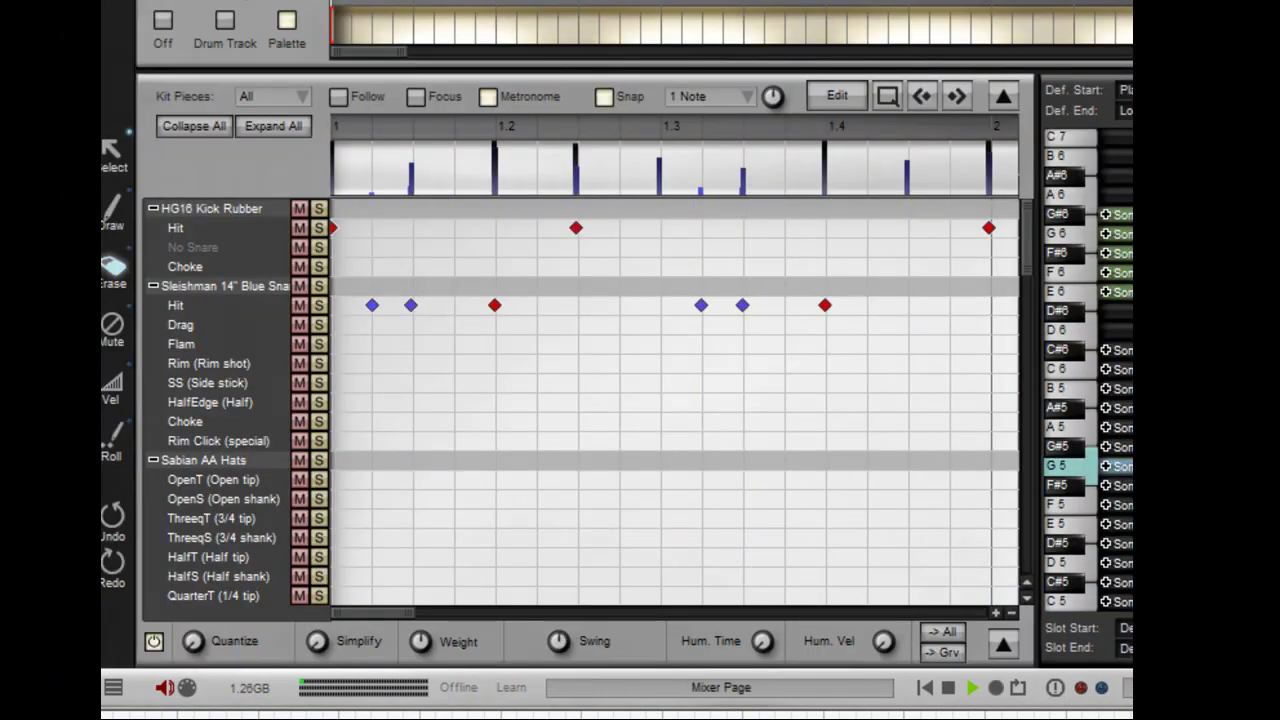
Go back to the Kit page and stop the groove playback.
left_click(1003, 96)
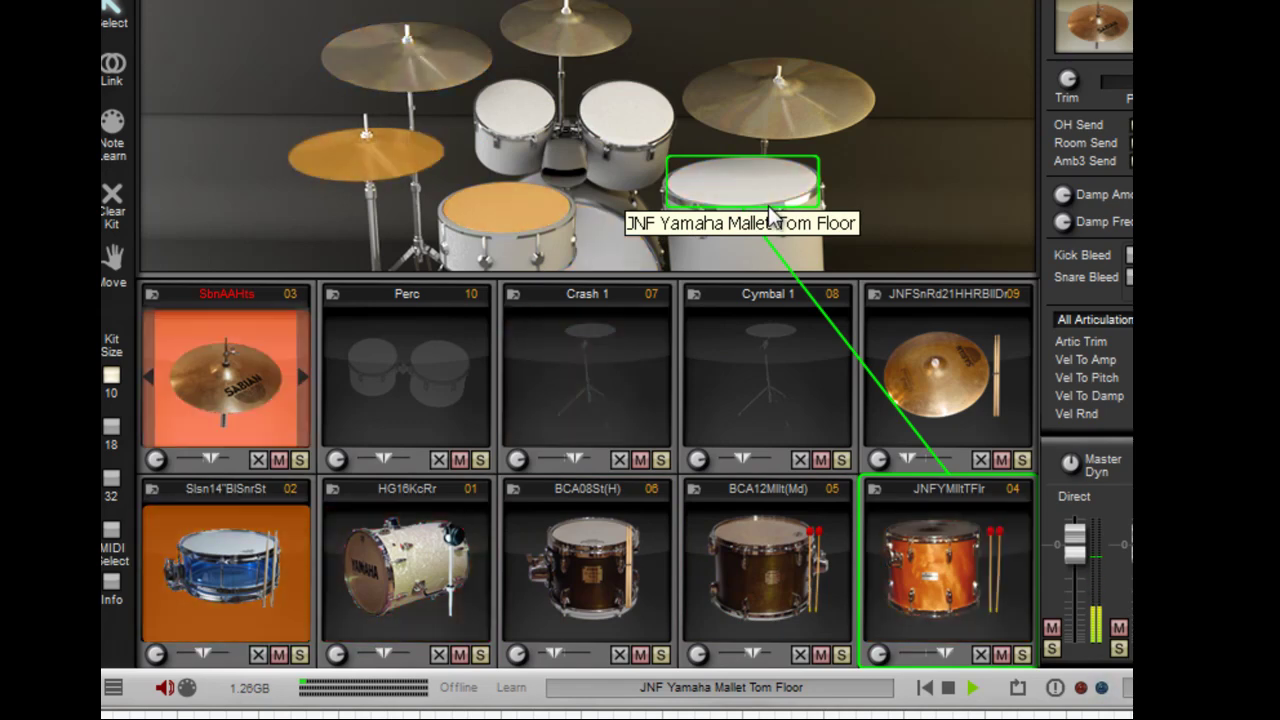
left_click(948, 688)
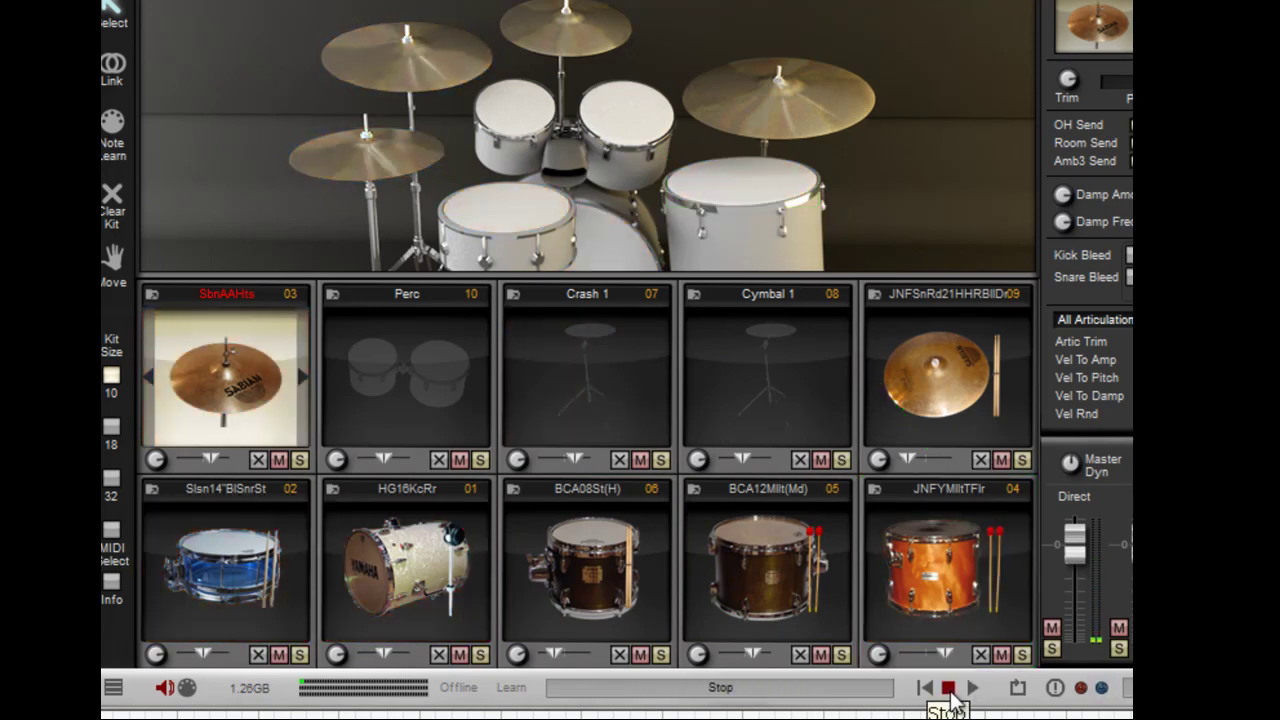